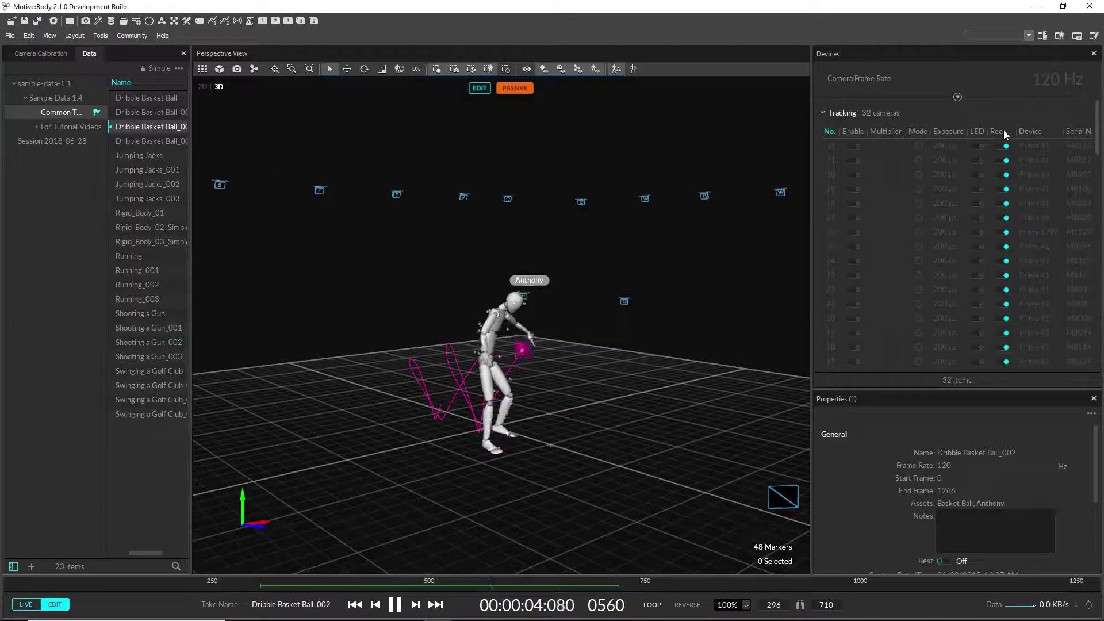
# - Hide the Multiplier and other unneeded camera-table columns and sort cameras by Reco
pyautogui.rightClick(1003, 129)
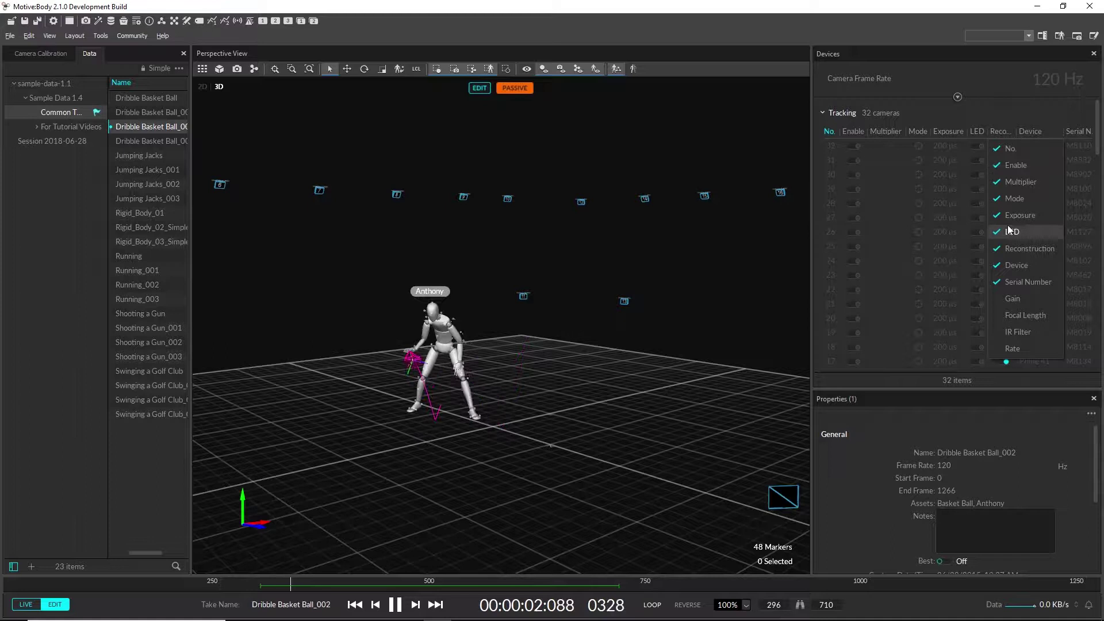
pyautogui.click(1010, 181)
pyautogui.click(920, 332)
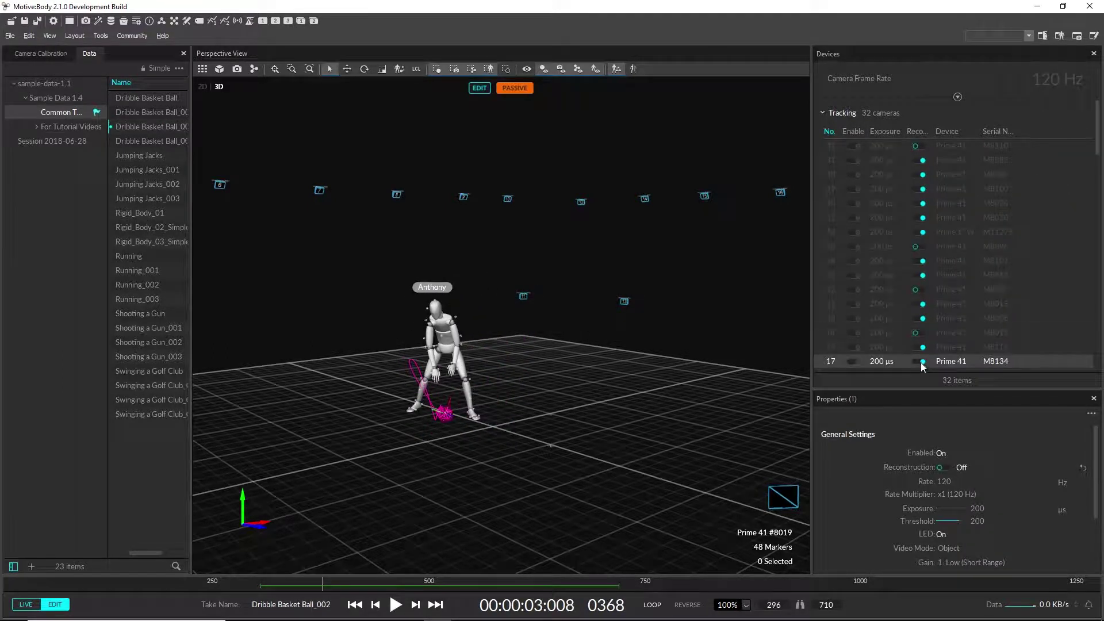
pyautogui.click(918, 132)
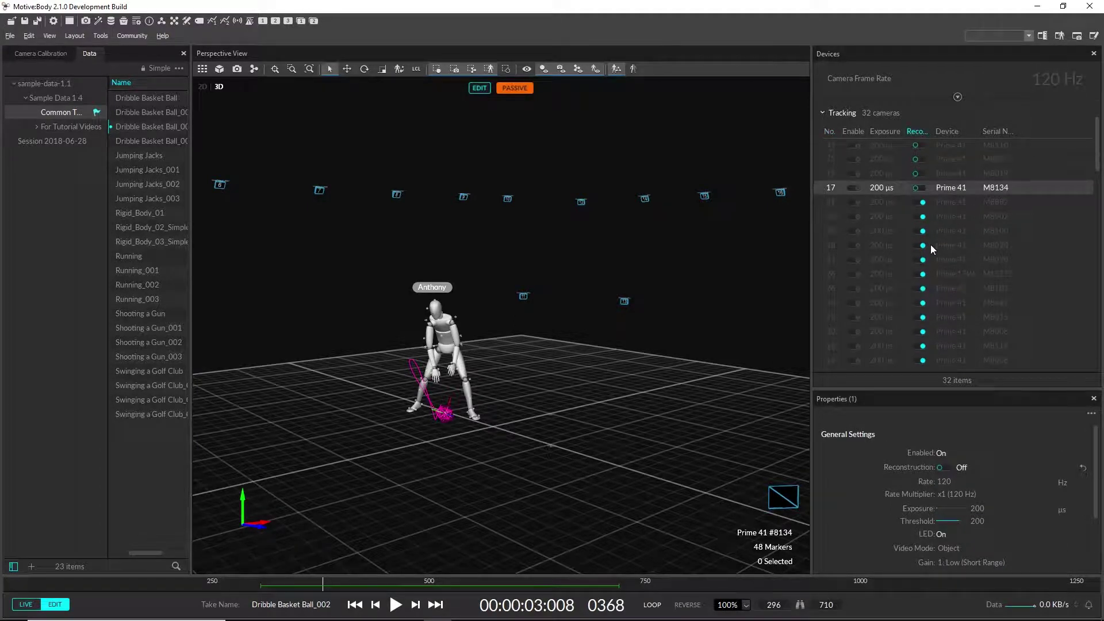
# - Group the five selected cameras as a new group named 'Disabled Cams'
pyautogui.rightClick(874, 218)
pyautogui.click(898, 218)
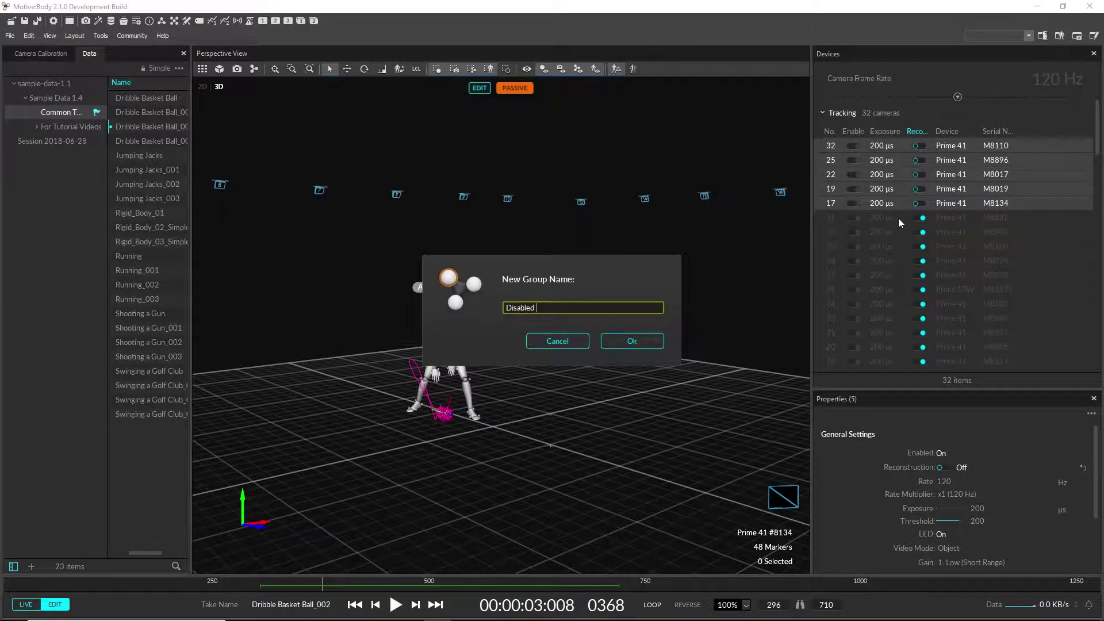
pyautogui.write('Disabled Cams')
pyautogui.press('Return')
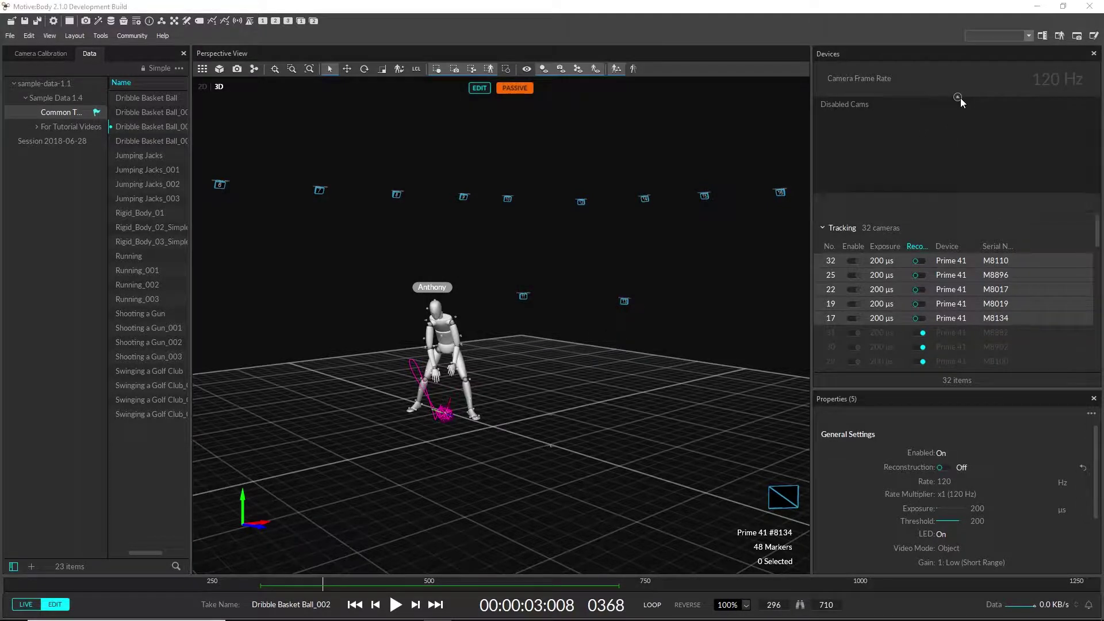
# - Deselect the grouped cameras, then select the Back Edge and Front Edge groups
pyautogui.click(960, 97)
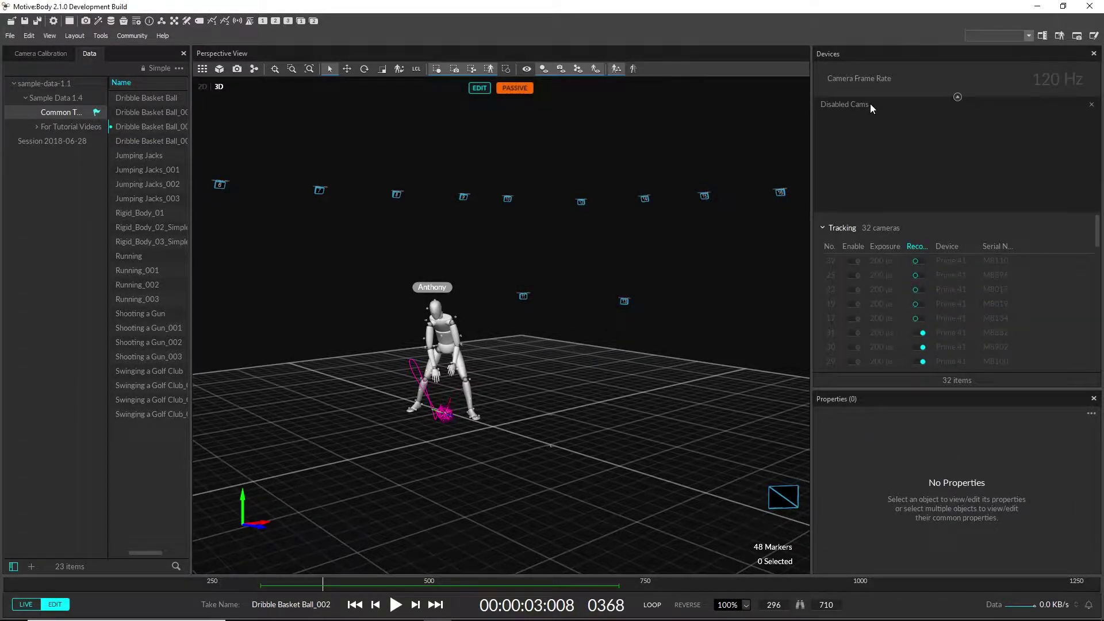
pyautogui.click(869, 102)
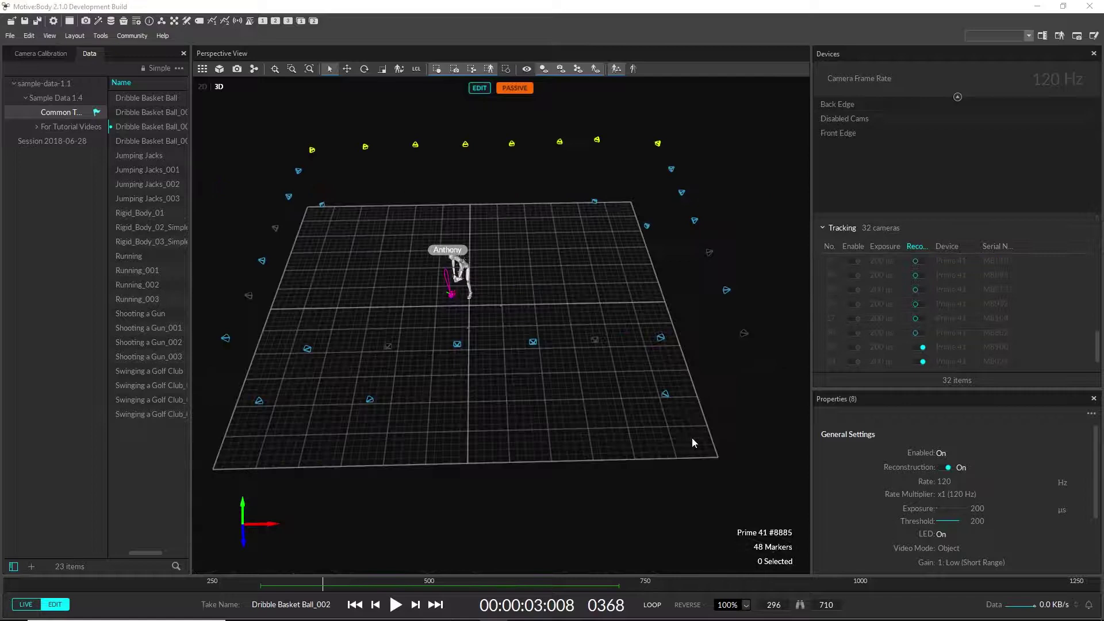
pyautogui.click(849, 134)
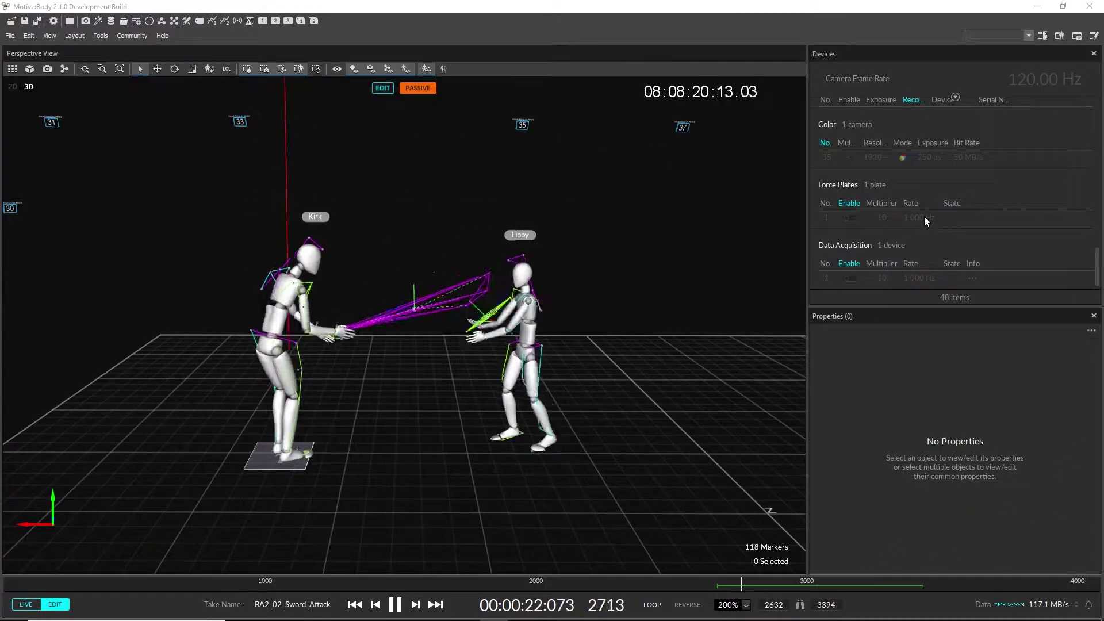
# - Turn the NIDAQ USB-6351 Active, then change the AMTI 10418M Display Scale to 1
pyautogui.click(920, 277)
pyautogui.click(944, 383)
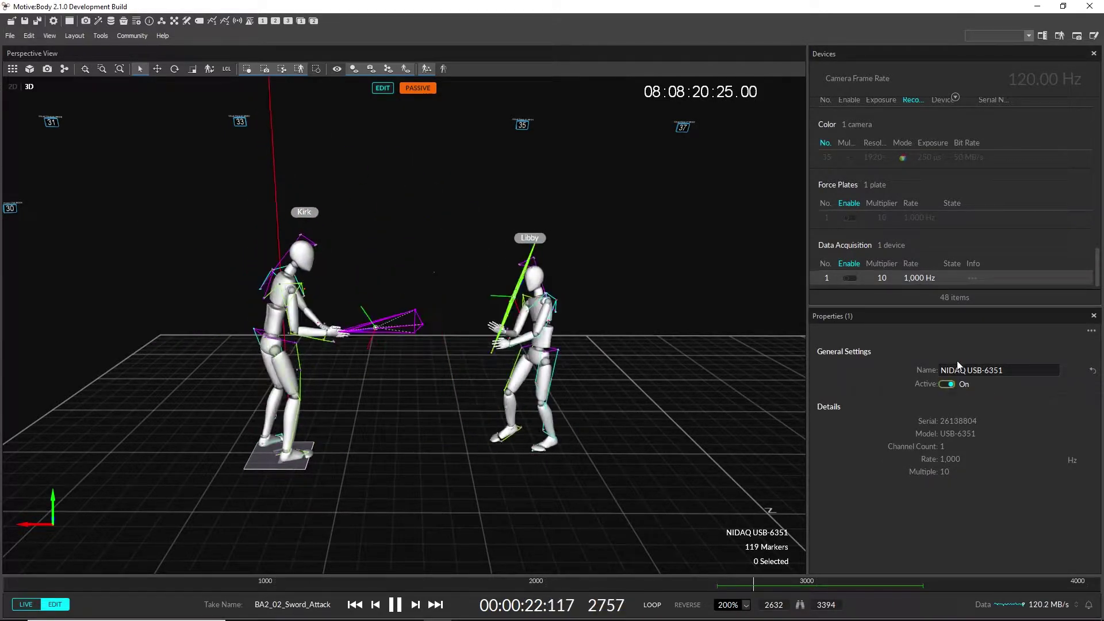
pyautogui.click(914, 216)
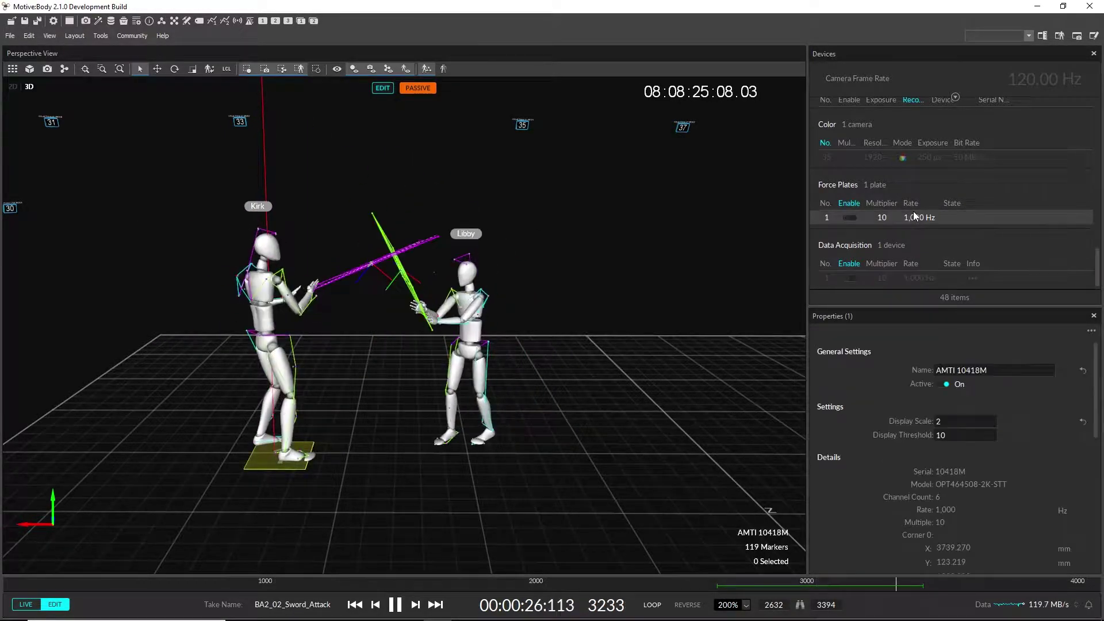
pyautogui.press('BackSpace')
pyautogui.write('1')
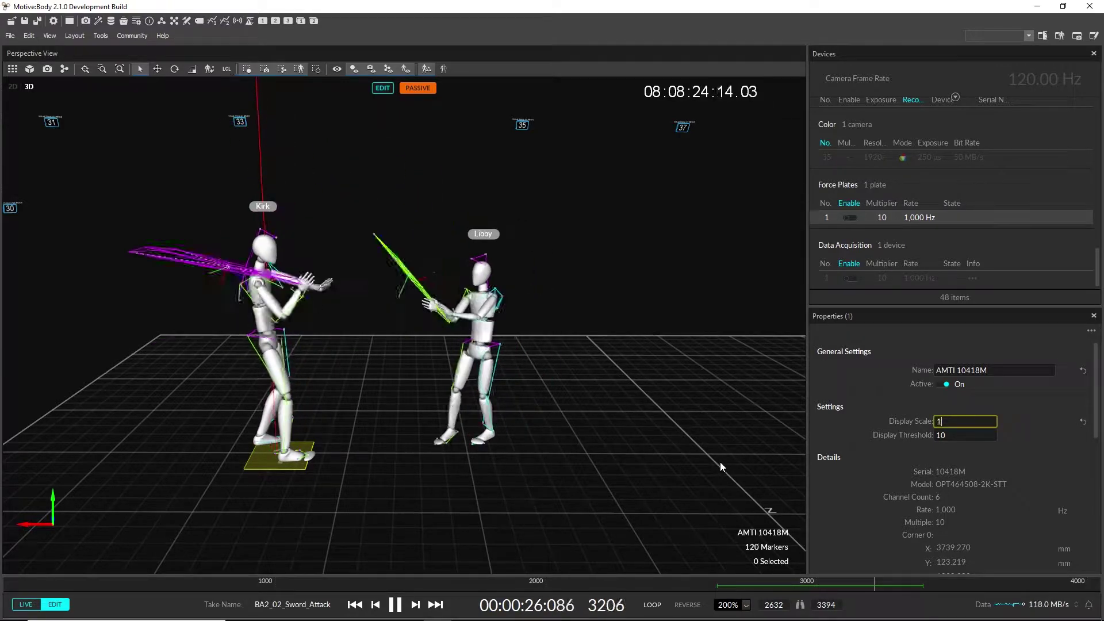
pyautogui.press('Return')
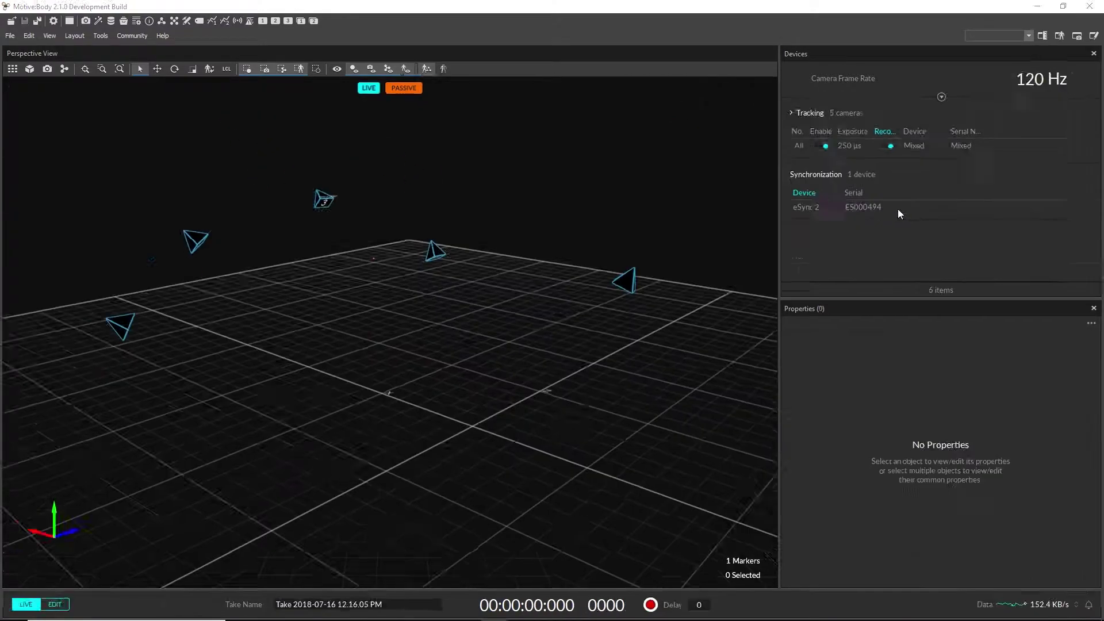
# - Set the eSync 2 source to Internal Clock with a 180 Hz clock frequency
pyautogui.click(897, 210)
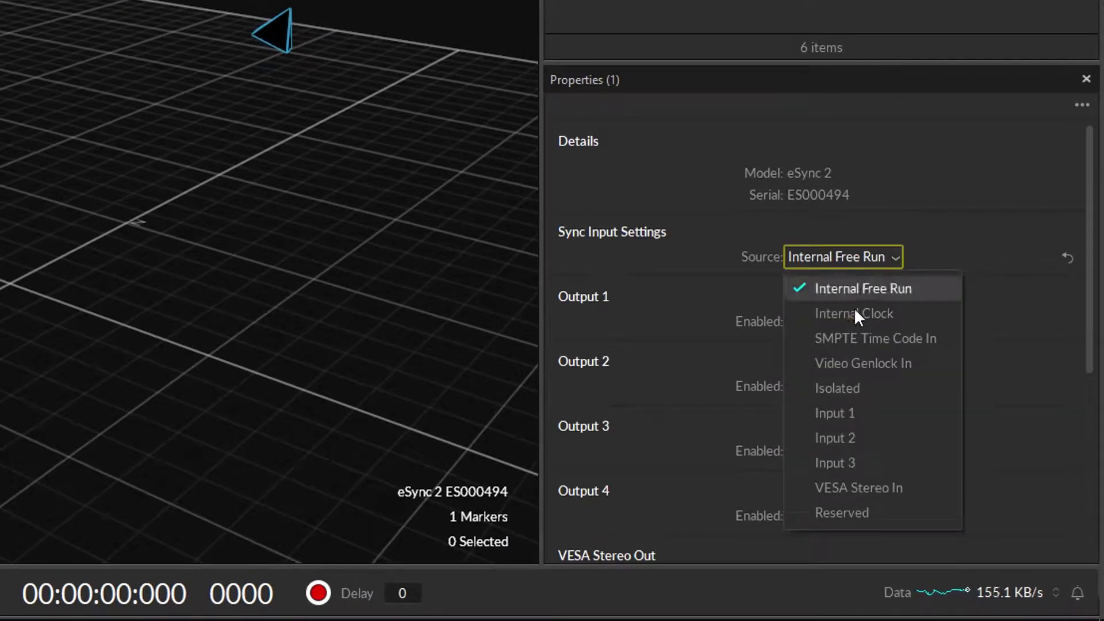
pyautogui.click(854, 313)
pyautogui.click(837, 286)
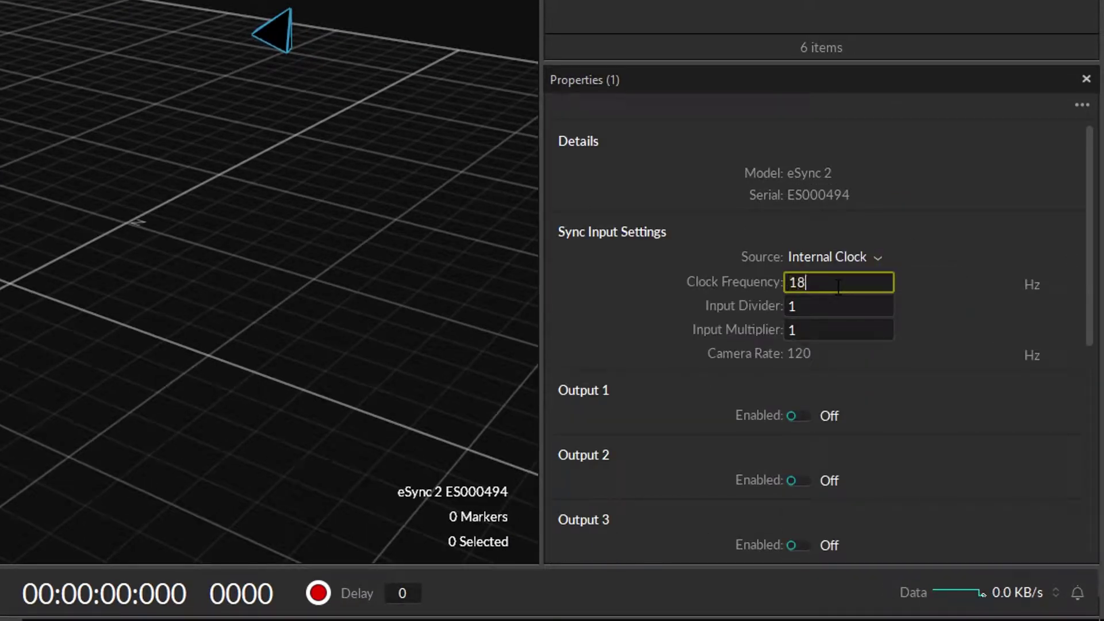
pyautogui.write('180')
pyautogui.press('Return')
# - Set eSync 2 Output 1's type to Gated Exposure Time
pyautogui.scroll(-2, 830, 344)
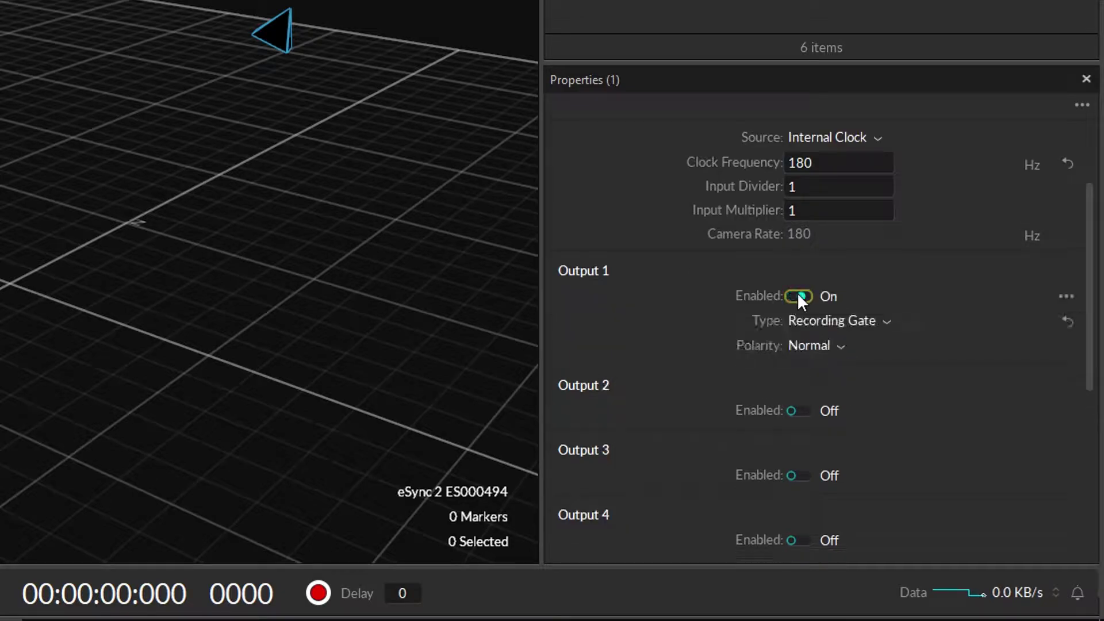
pyautogui.click(837, 314)
pyautogui.click(845, 232)
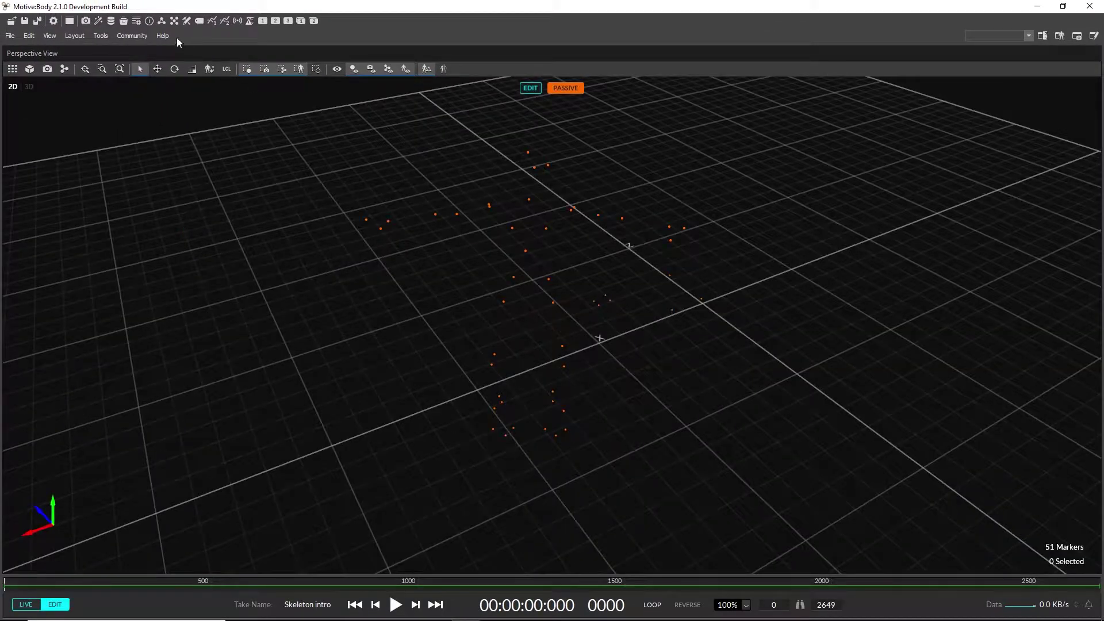
# - In the Builder, box-select the 41 T-pose markers and create a Baseline + Toe skeleton
pyautogui.click(162, 21)
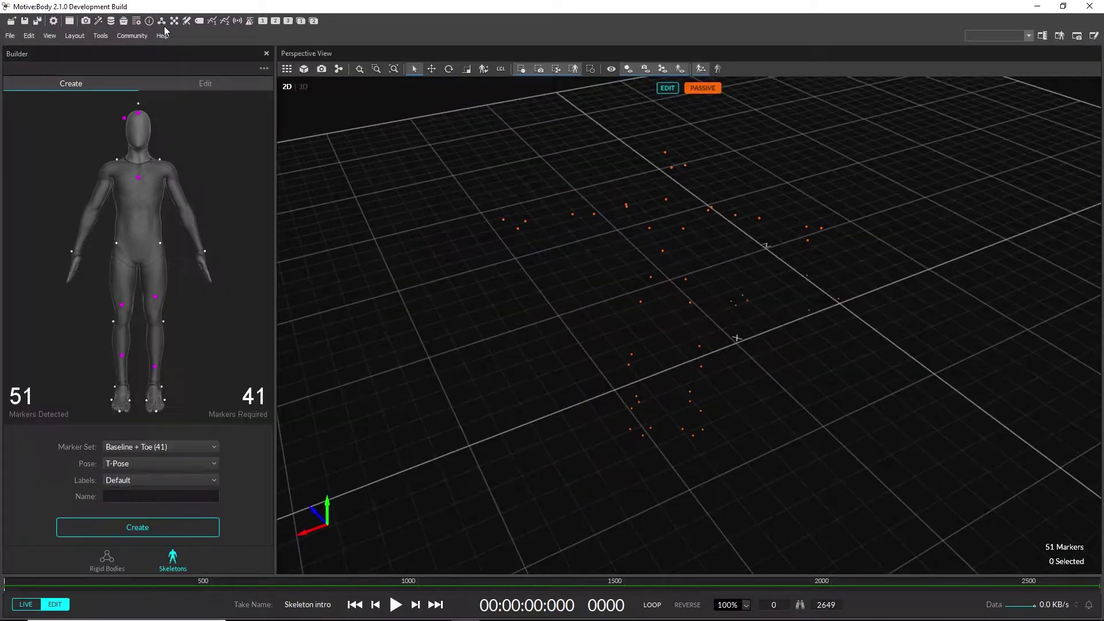
pyautogui.moveTo(467, 158); pyautogui.dragTo(566, 303, button='right')
pyautogui.moveTo(452, 216); pyautogui.dragTo(860, 425)
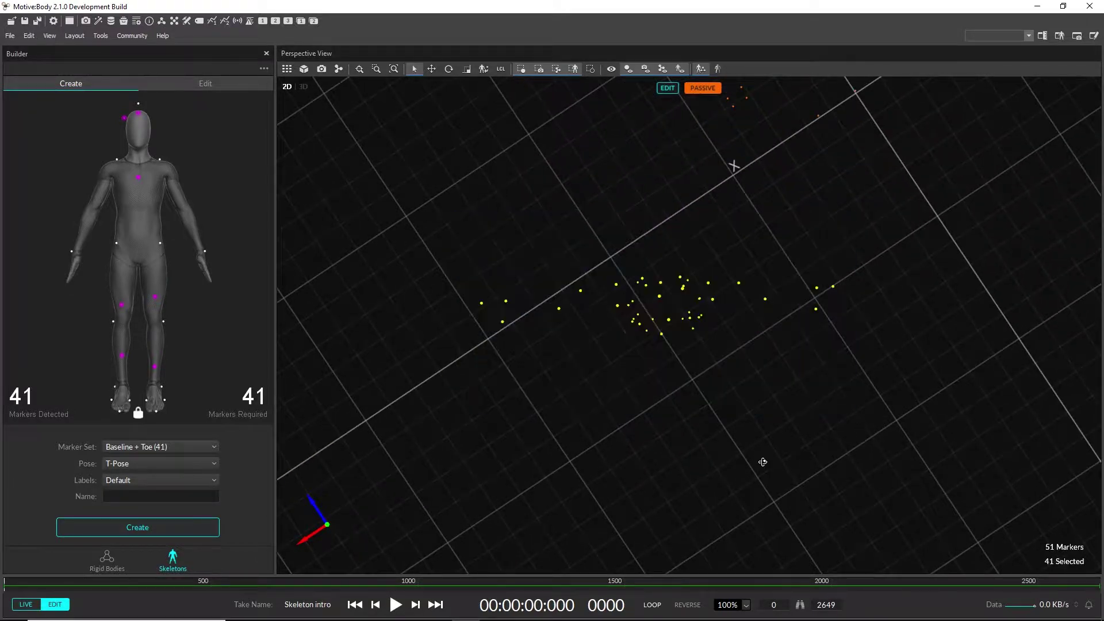
pyautogui.moveTo(761, 461); pyautogui.dragTo(738, 351, button='right')
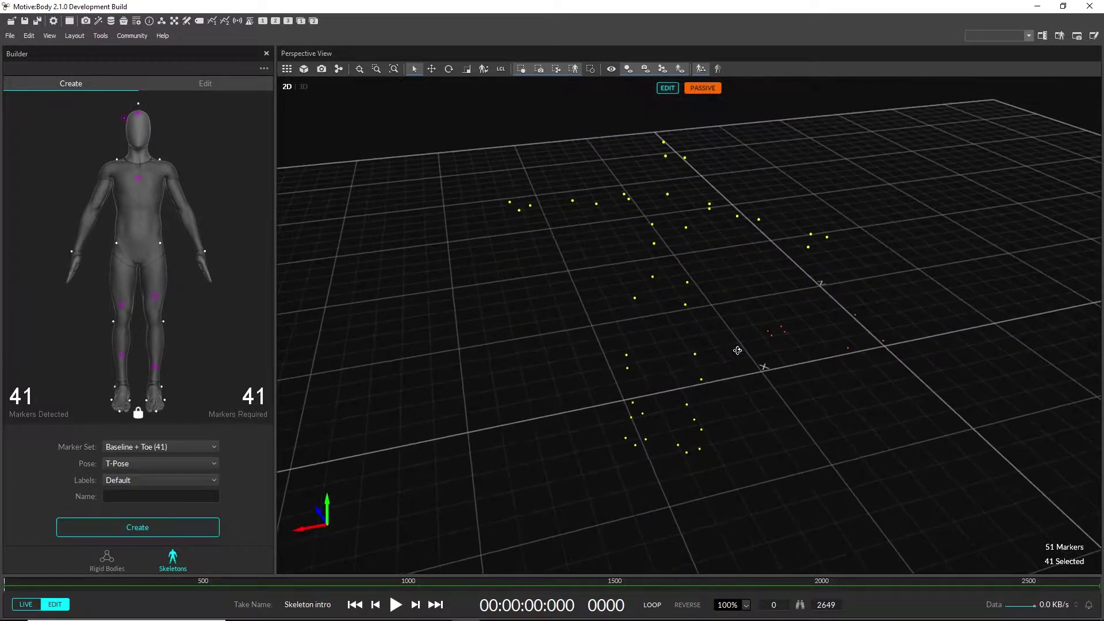
pyautogui.click(189, 527)
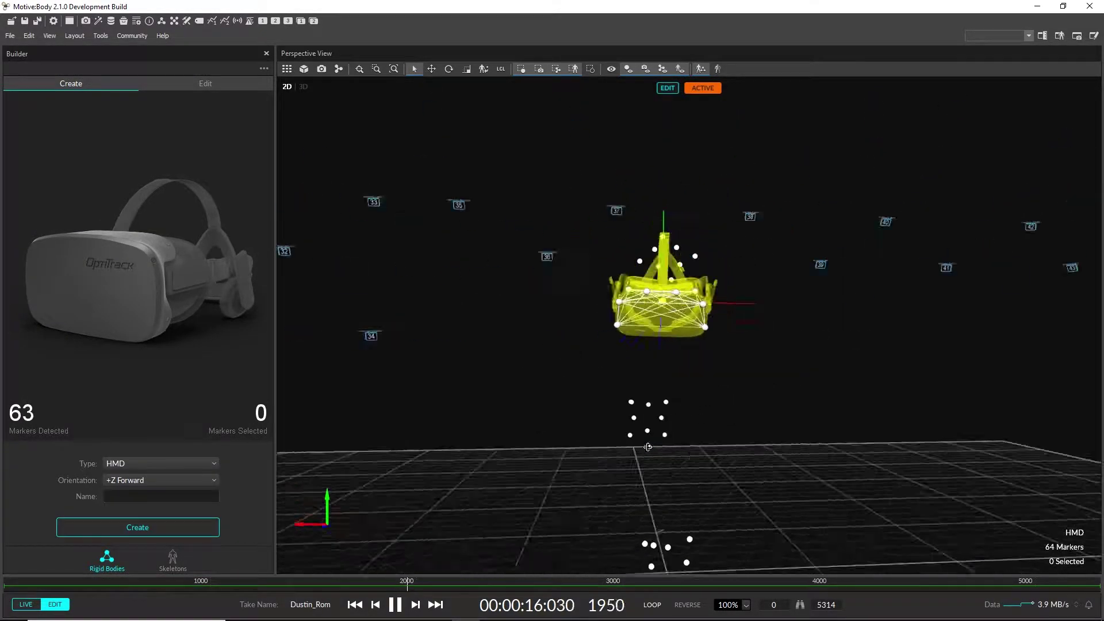
pyautogui.moveTo(719, 501); pyautogui.dragTo(717, 448, button='right')
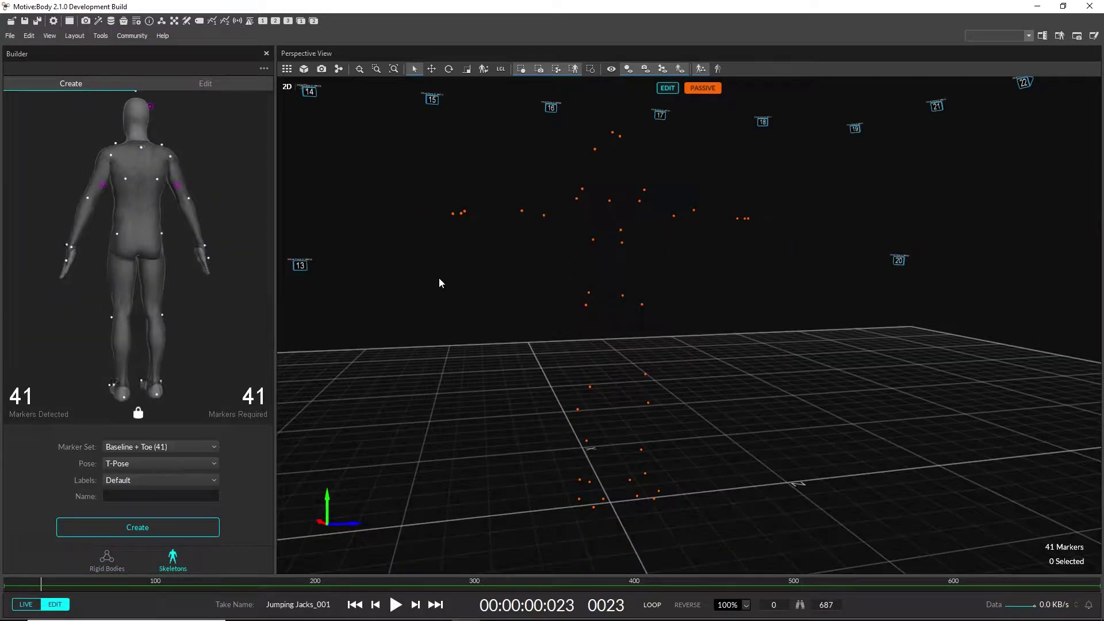
pyautogui.moveTo(149, 274)
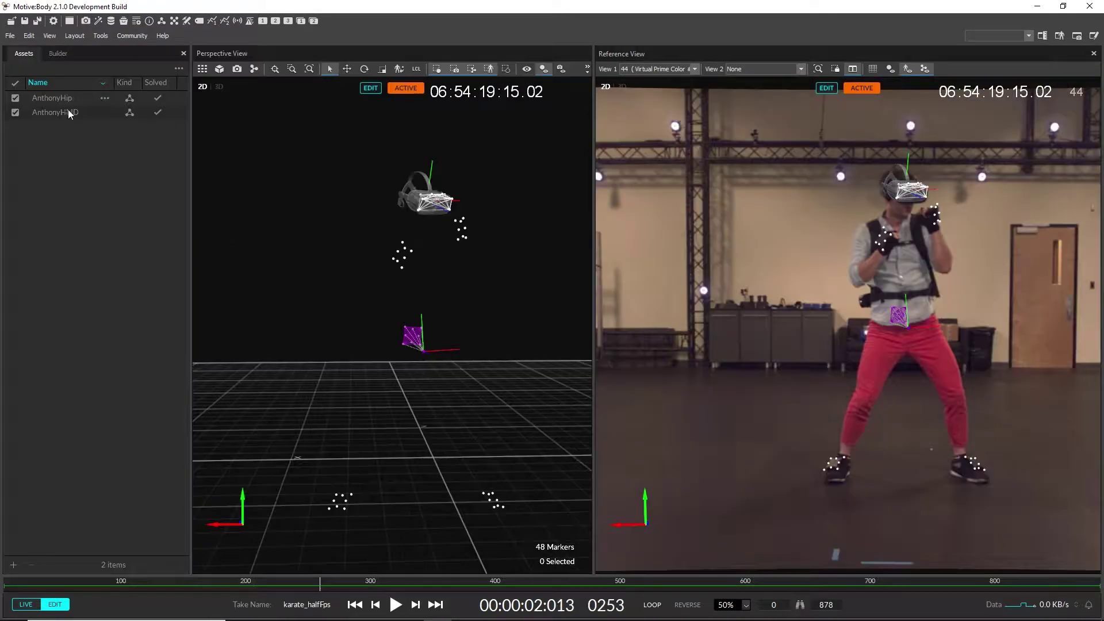
# - From the AnthonyHMD selection, create a '6 Rigid Body Skeleton' T-pose skeleton in the Builder
pyautogui.click(54, 113)
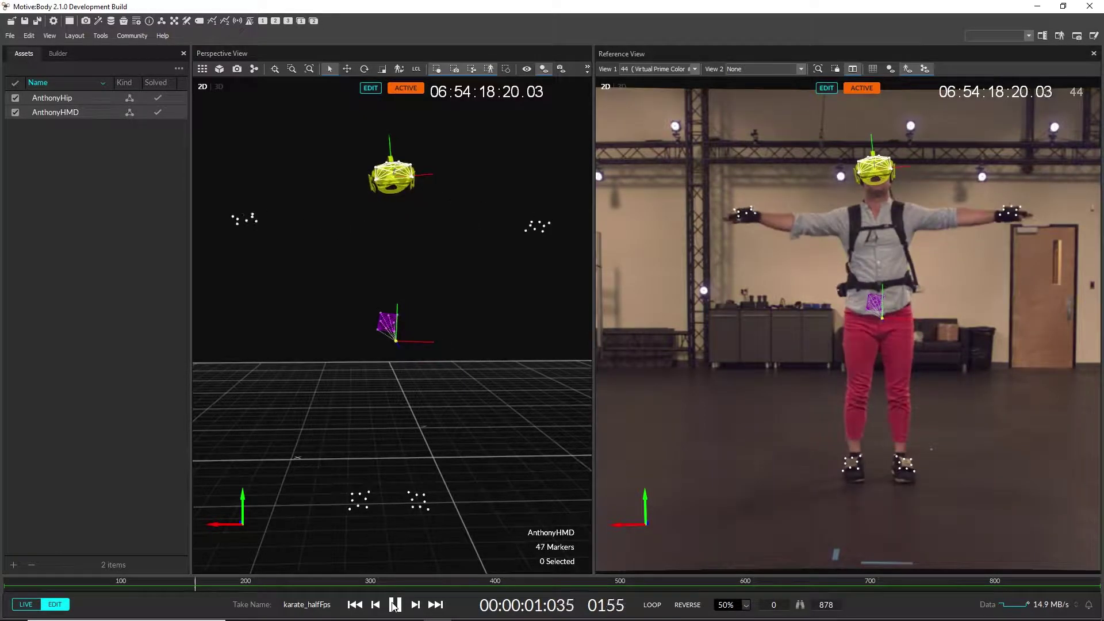
pyautogui.click(58, 54)
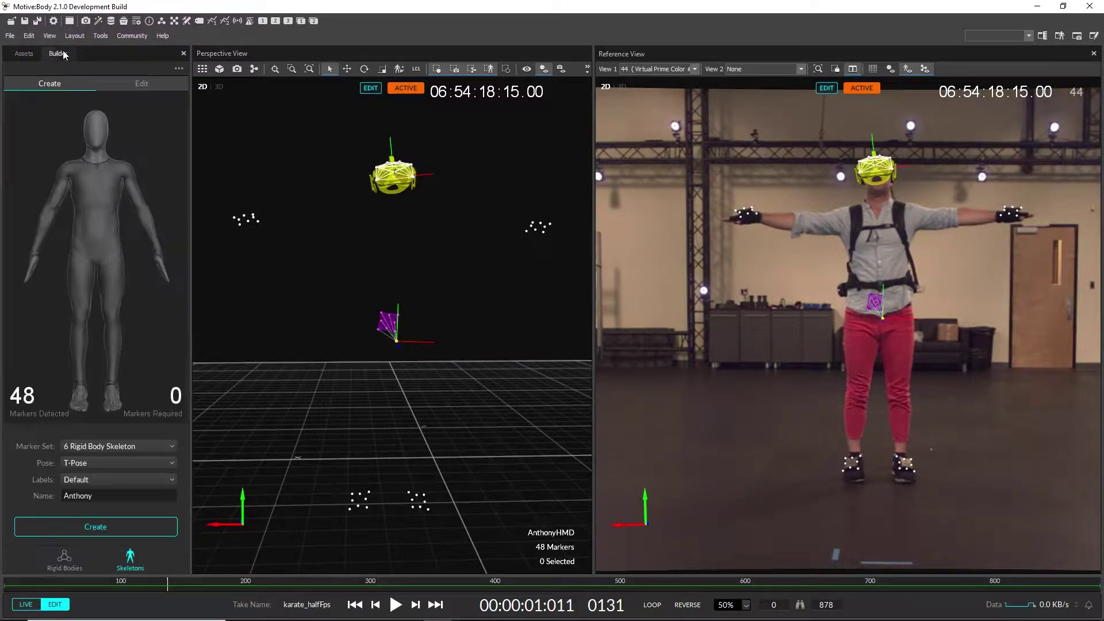
pyautogui.click(140, 526)
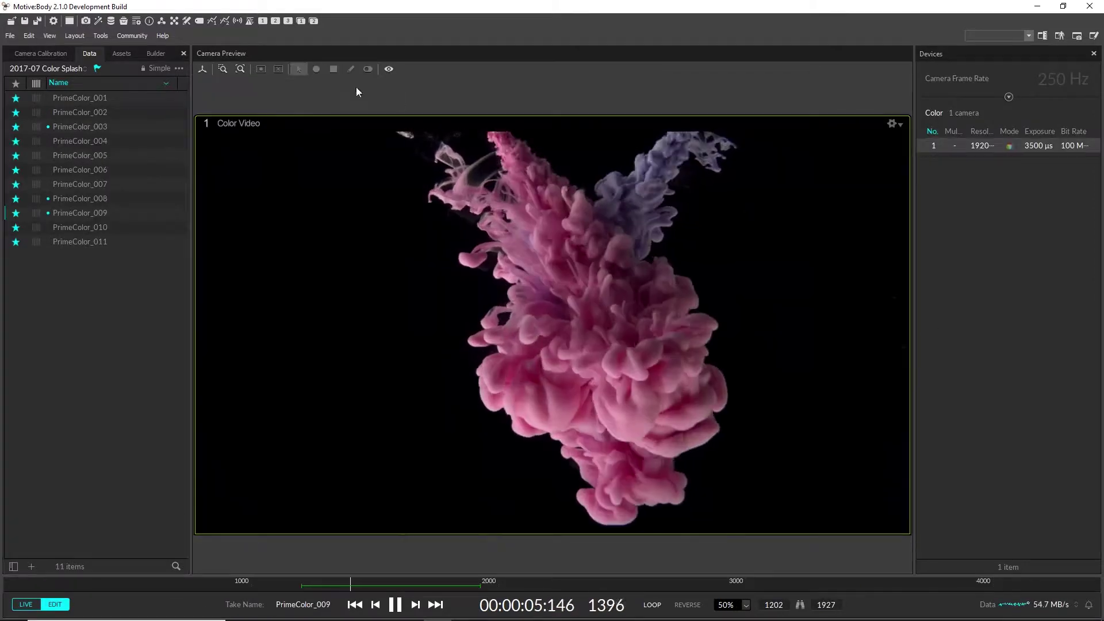
# - Show the Properties pane below the Devices pane
pyautogui.click(135, 21)
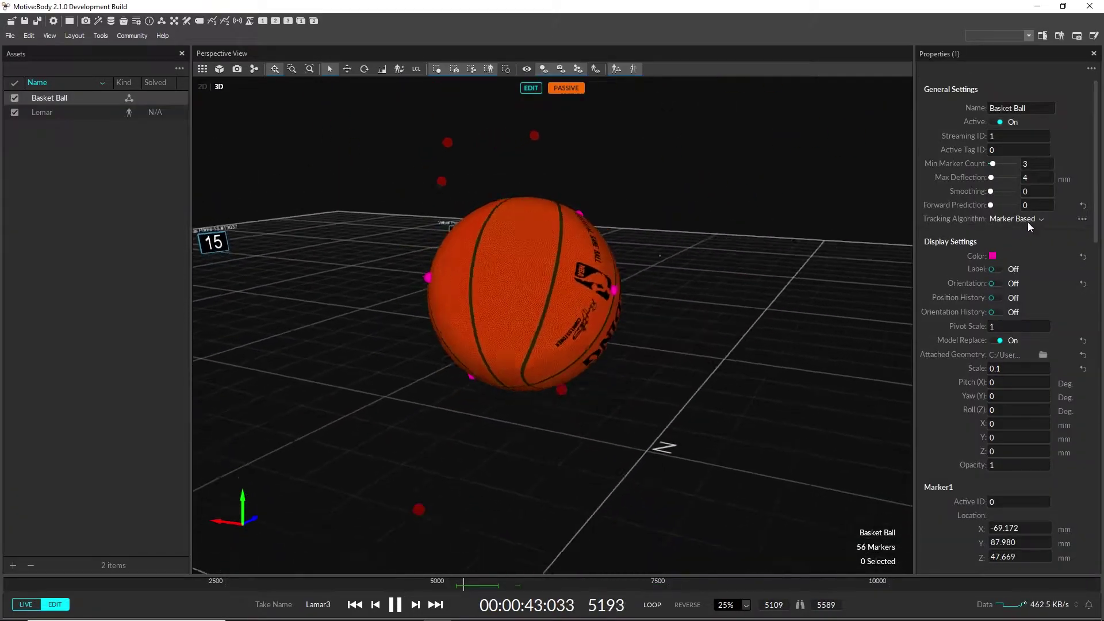
# - Change Basket Ball's Tracking Algorithm from Marker Based to Auto Select
pyautogui.click(1031, 220)
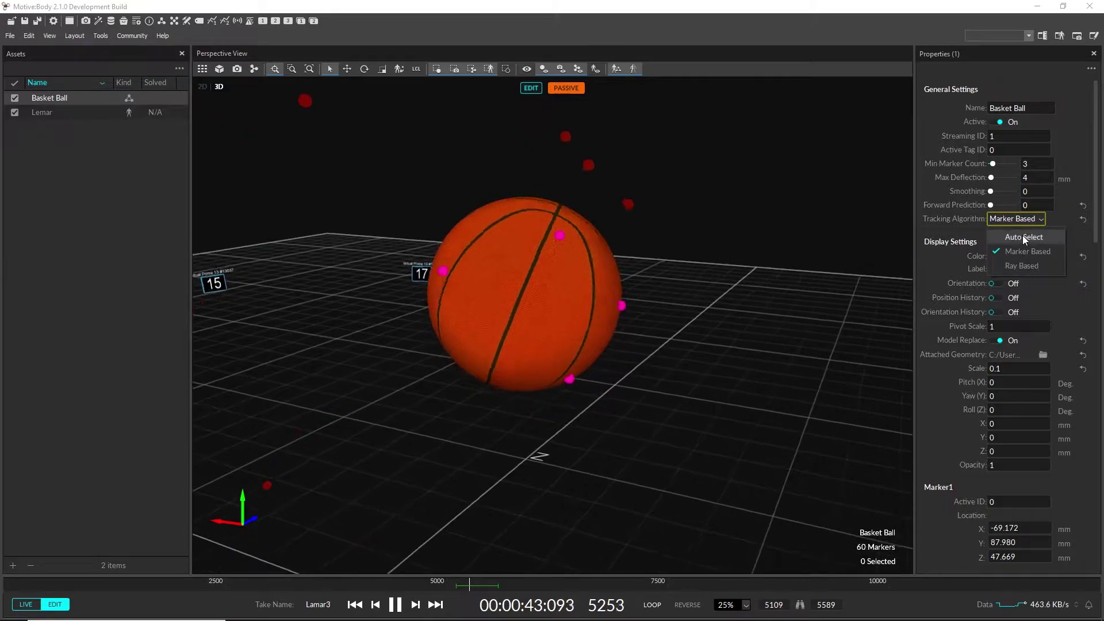
pyautogui.click(1022, 237)
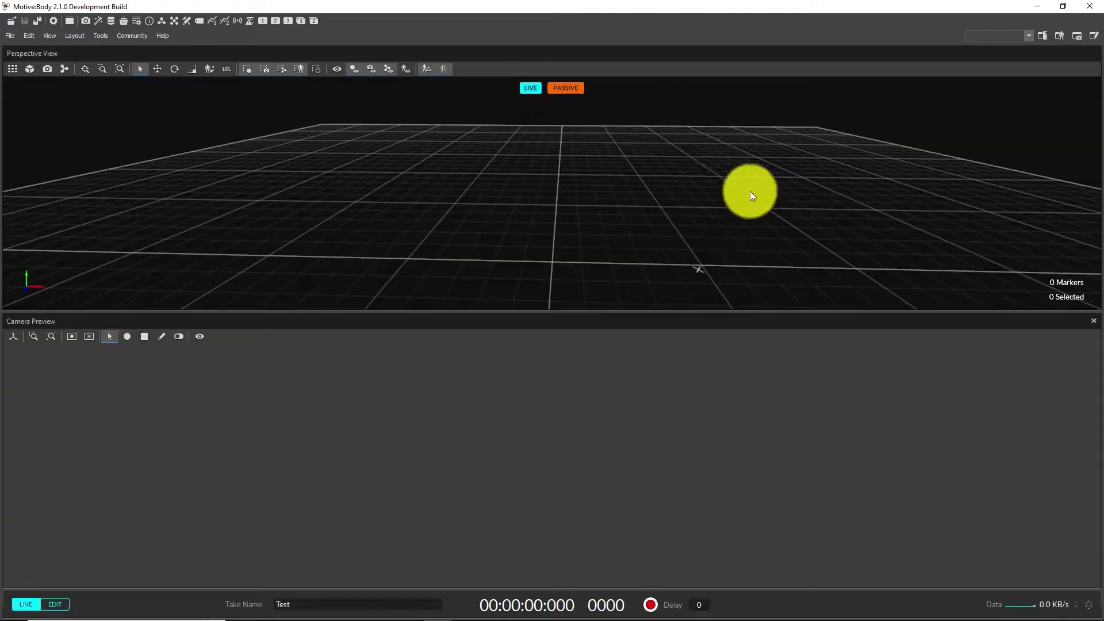
# - In Edit mode, cycle marker tracking through the active-marker modes and open the status readouts
pyautogui.click(538, 92)
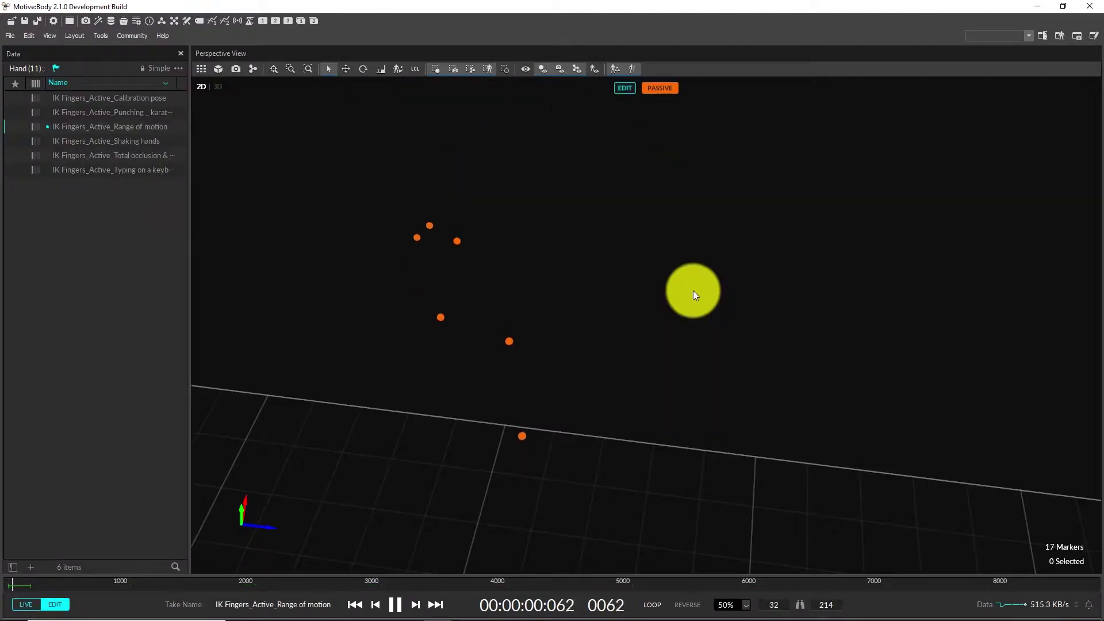
pyautogui.click(665, 91)
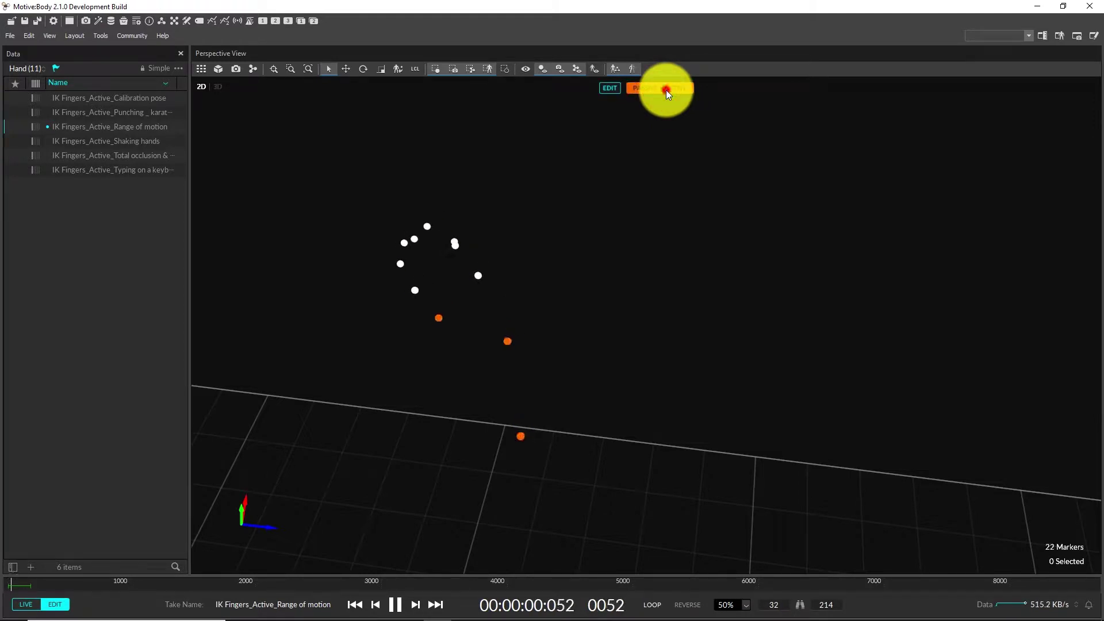
pyautogui.click(665, 90)
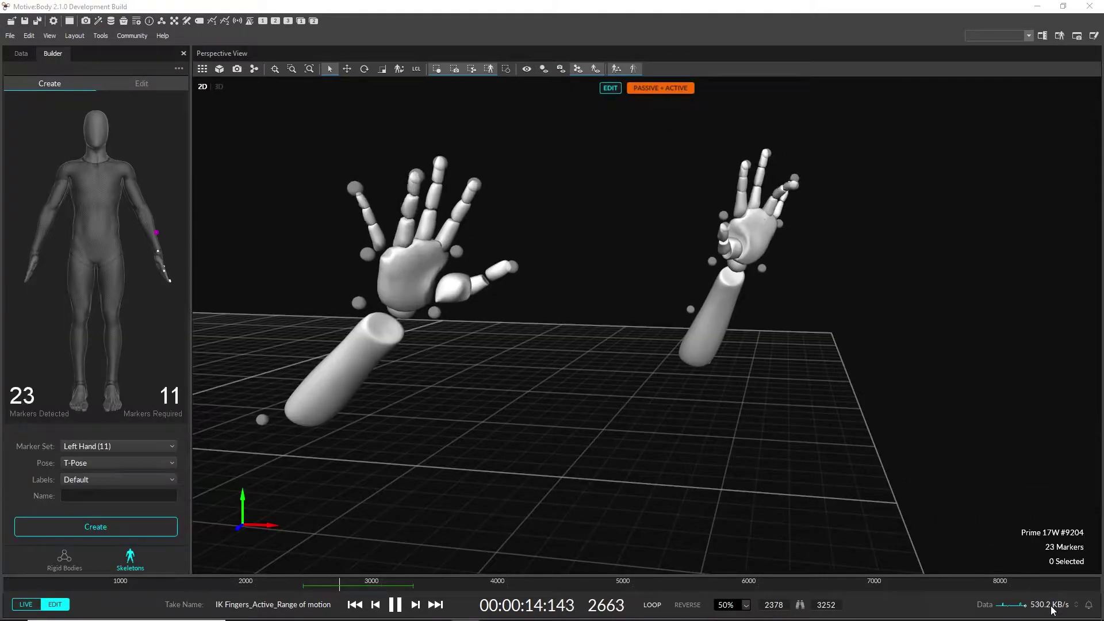
pyautogui.click(1054, 607)
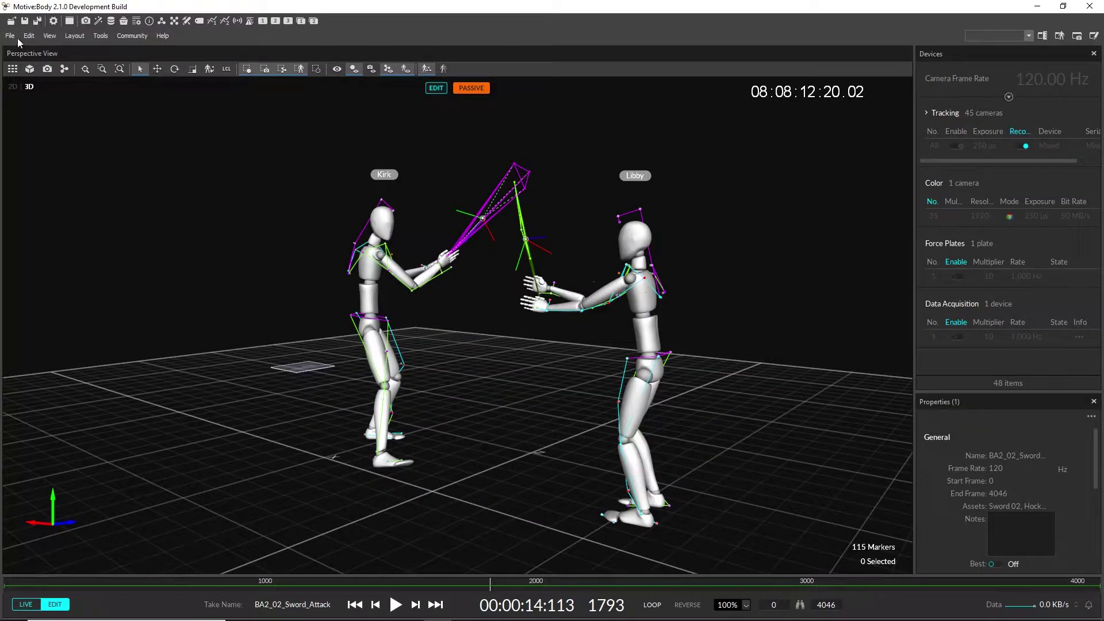
# - Export a Motive profile containing only Properties and Assets, excluding Hotkeys/Mouse Controls and Sessions
pyautogui.click(10, 36)
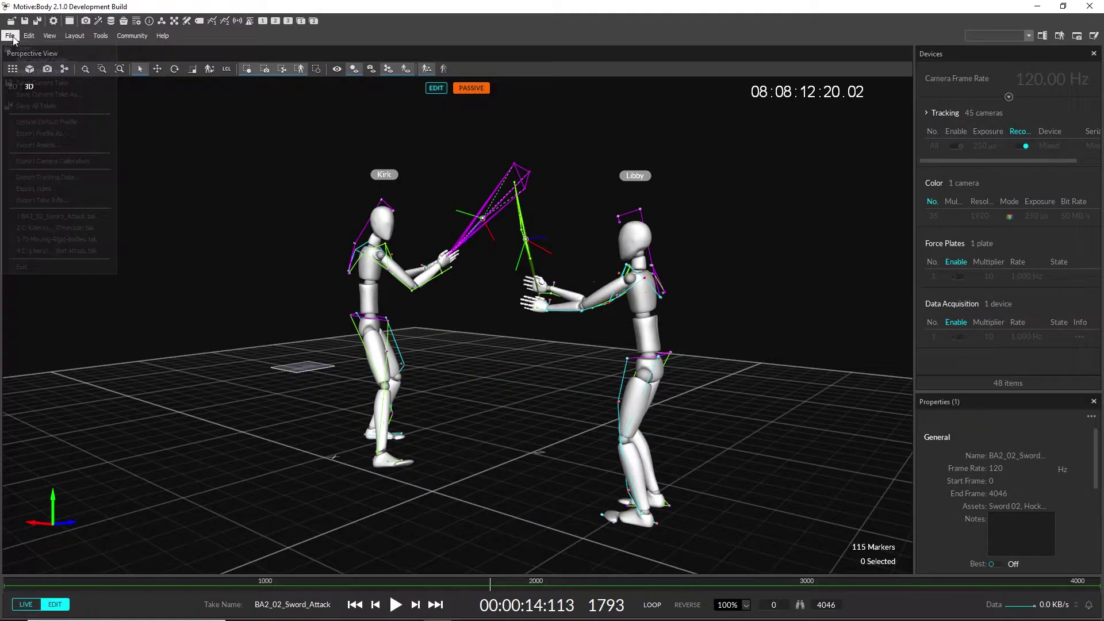
pyautogui.click(59, 133)
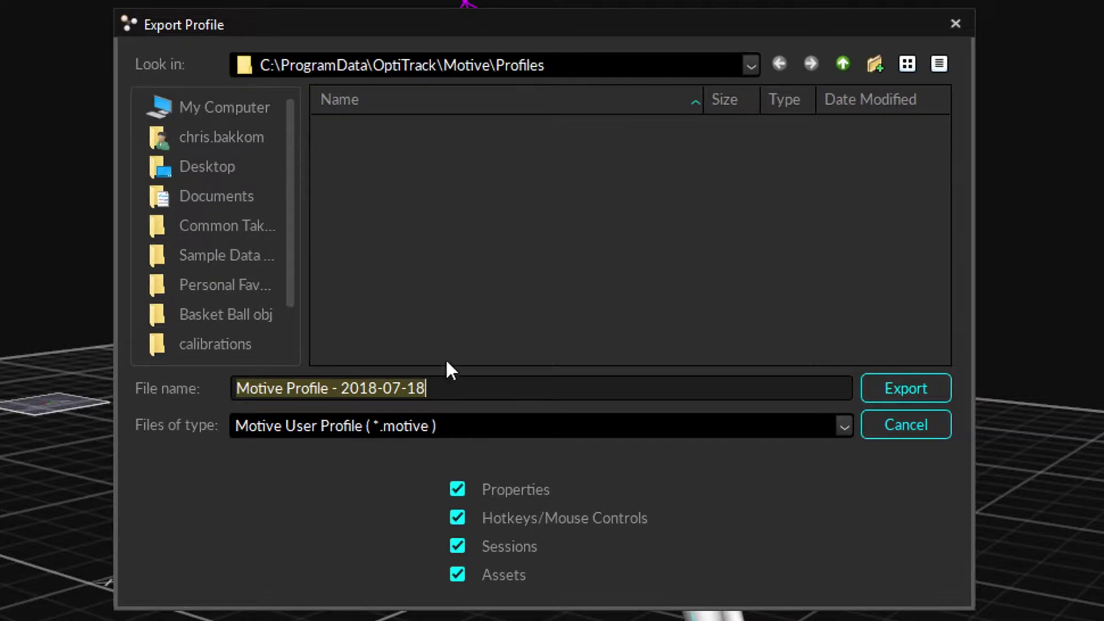
pyautogui.click(459, 517)
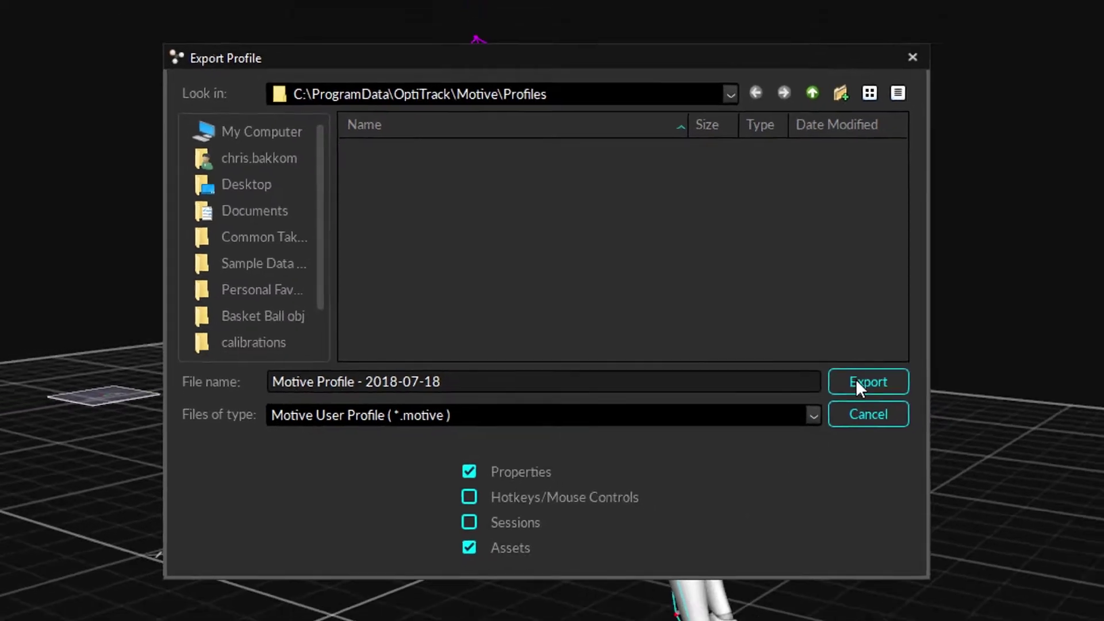
pyautogui.click(892, 388)
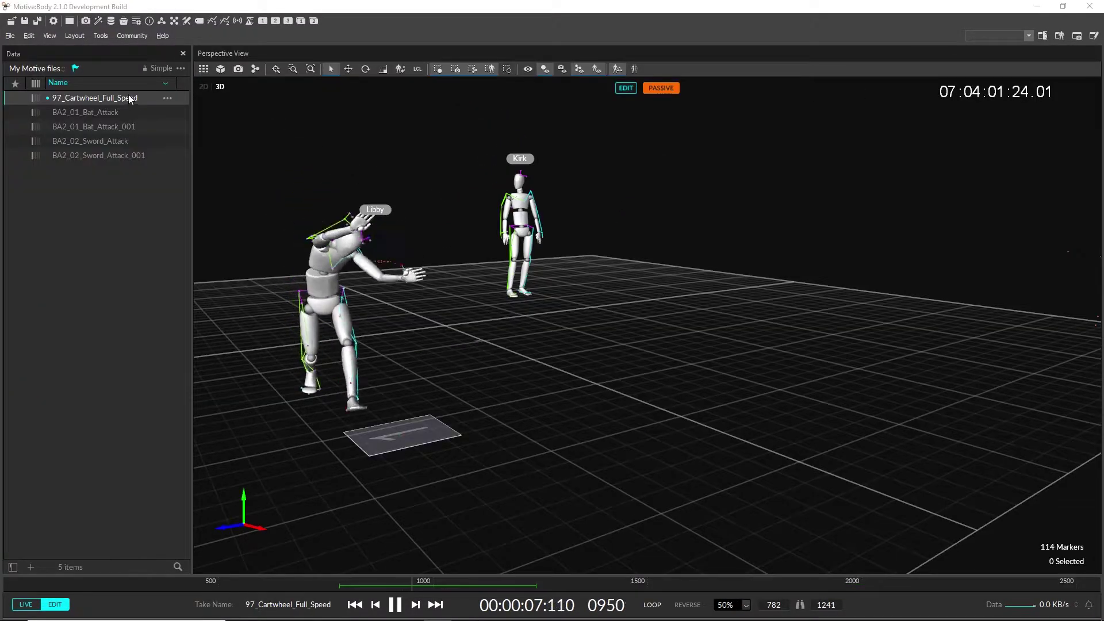
# - Show the cartwheel take's file location, view it as Large icons, and step to the calibration file
pyautogui.rightClick(128, 94)
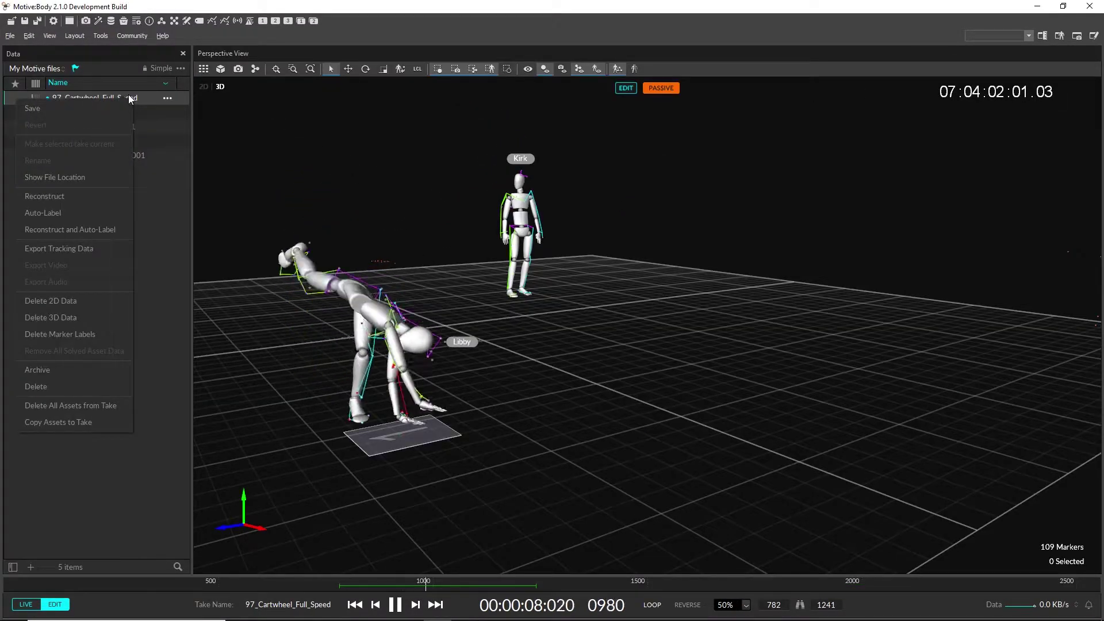
pyautogui.click(89, 177)
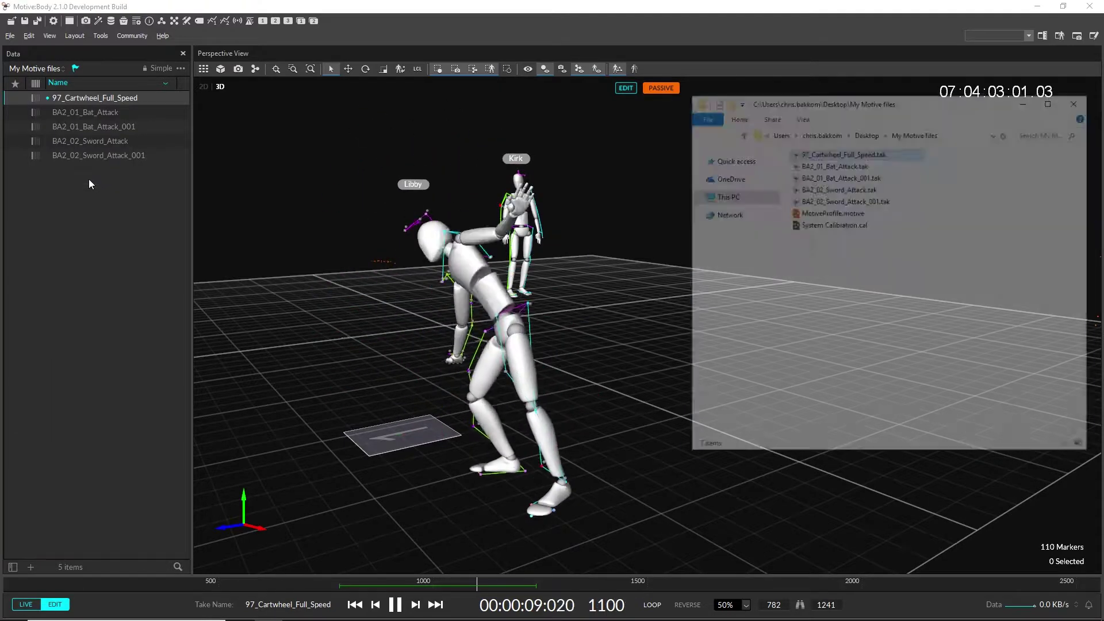
pyautogui.rightClick(875, 293)
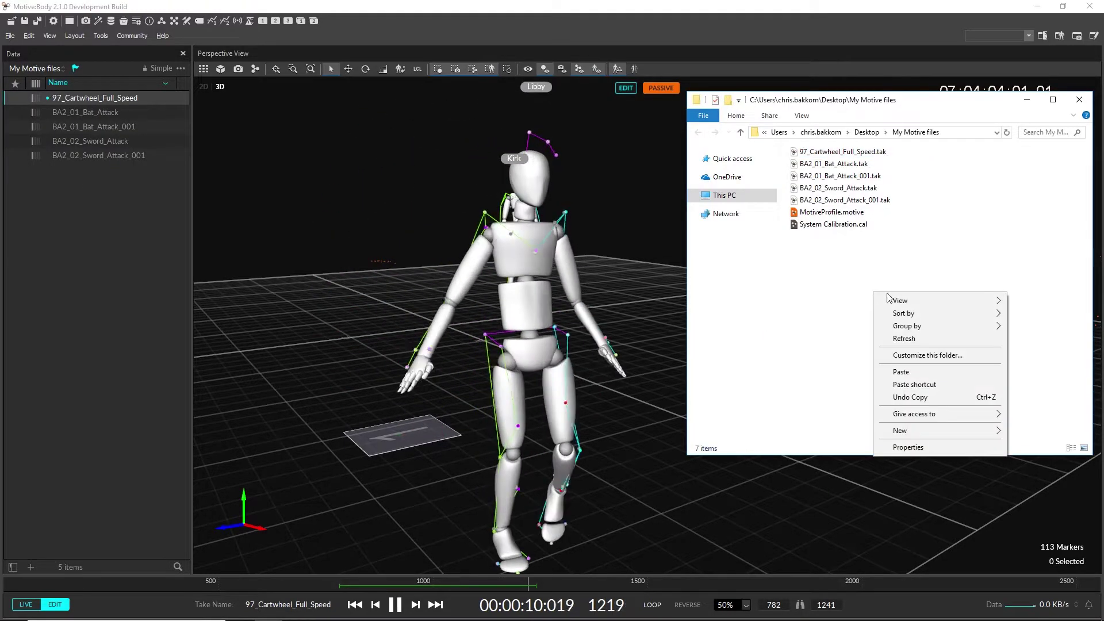
pyautogui.moveTo(901, 303)
pyautogui.click(853, 313)
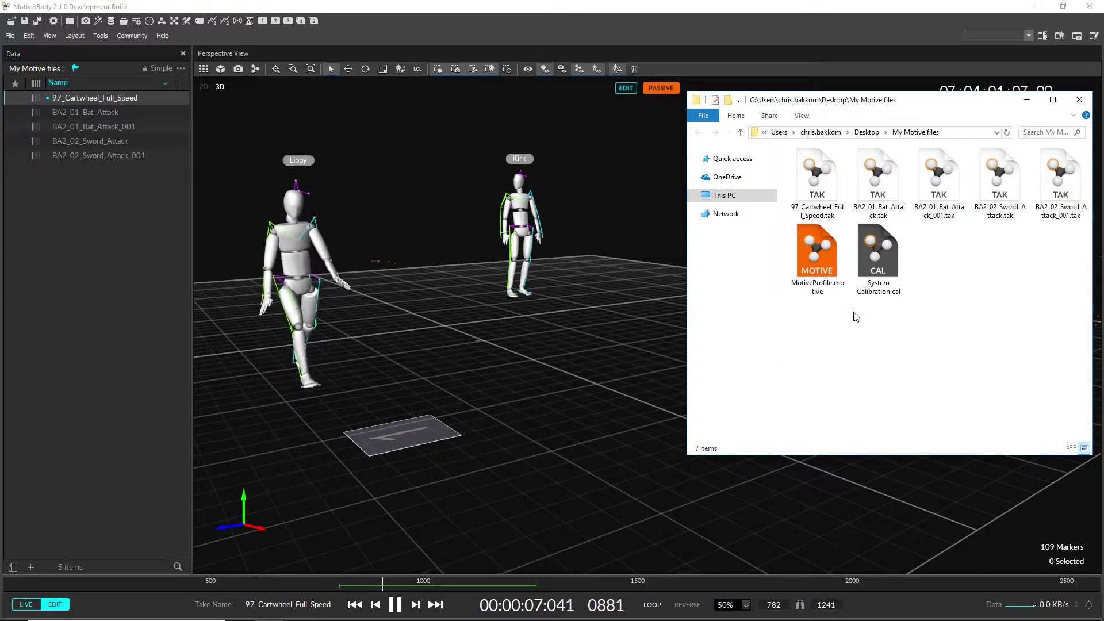
pyautogui.press('Right')
pyautogui.press('Right')
pyautogui.press('Right')
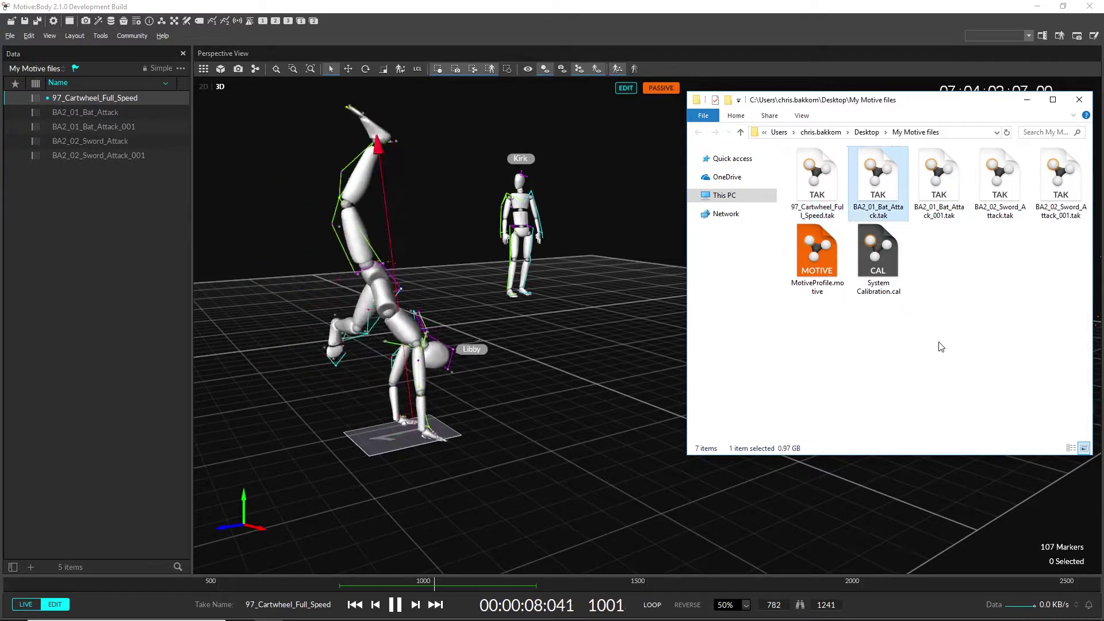
pyautogui.press('Right')
pyautogui.press('Right')
pyautogui.press('Right')
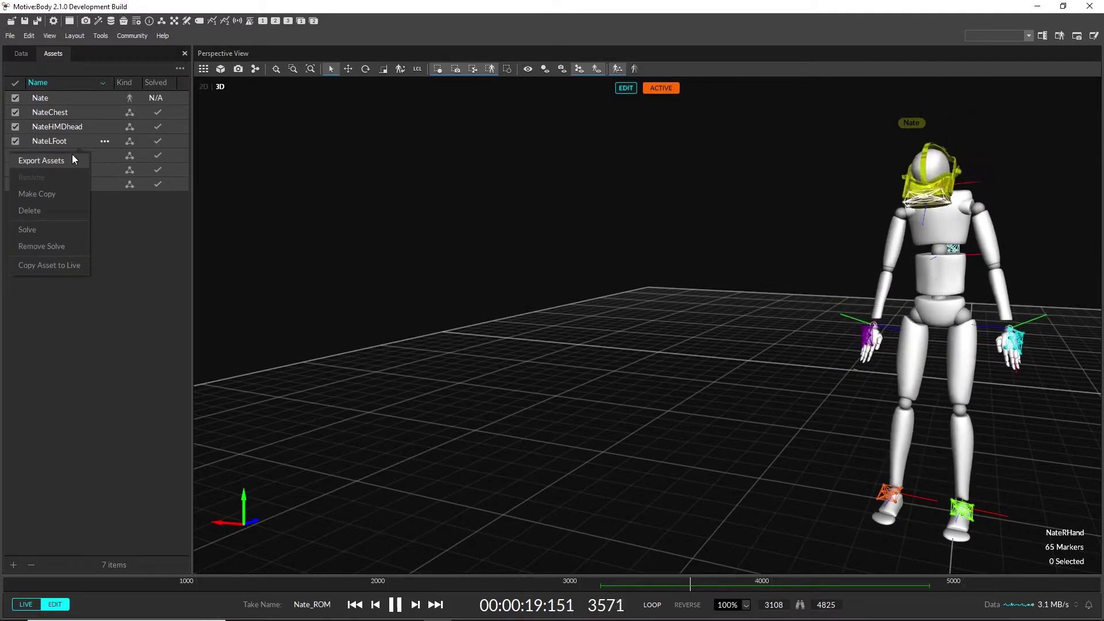
# - Begin exporting the skeleton's assets, naming the file 'MyAssets' in My Motive files
pyautogui.click(68, 158)
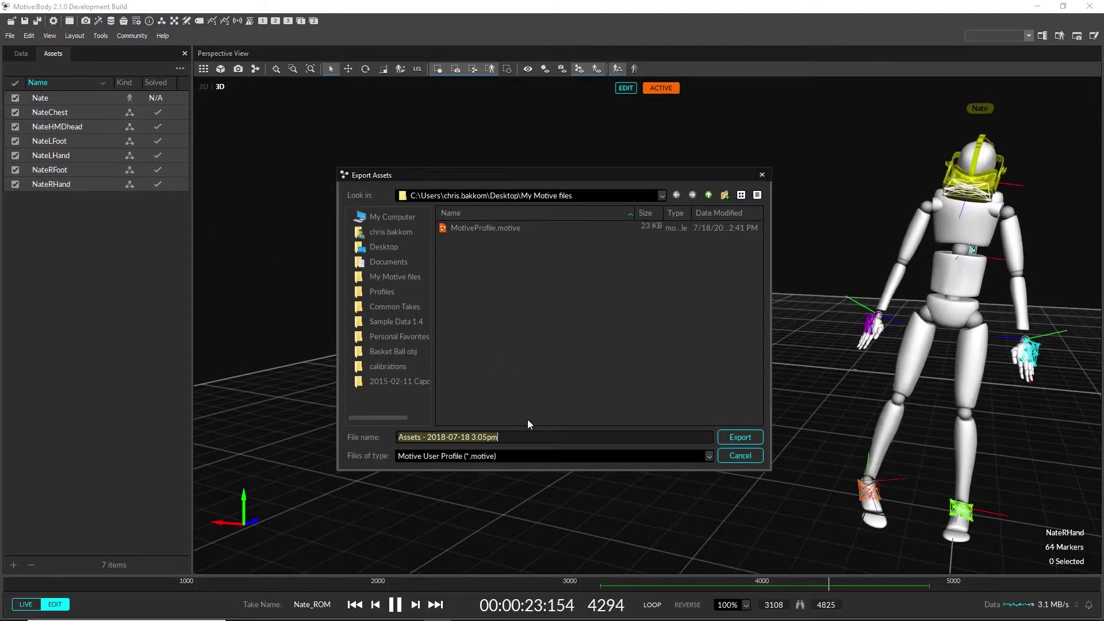
pyautogui.write('MyAssets')
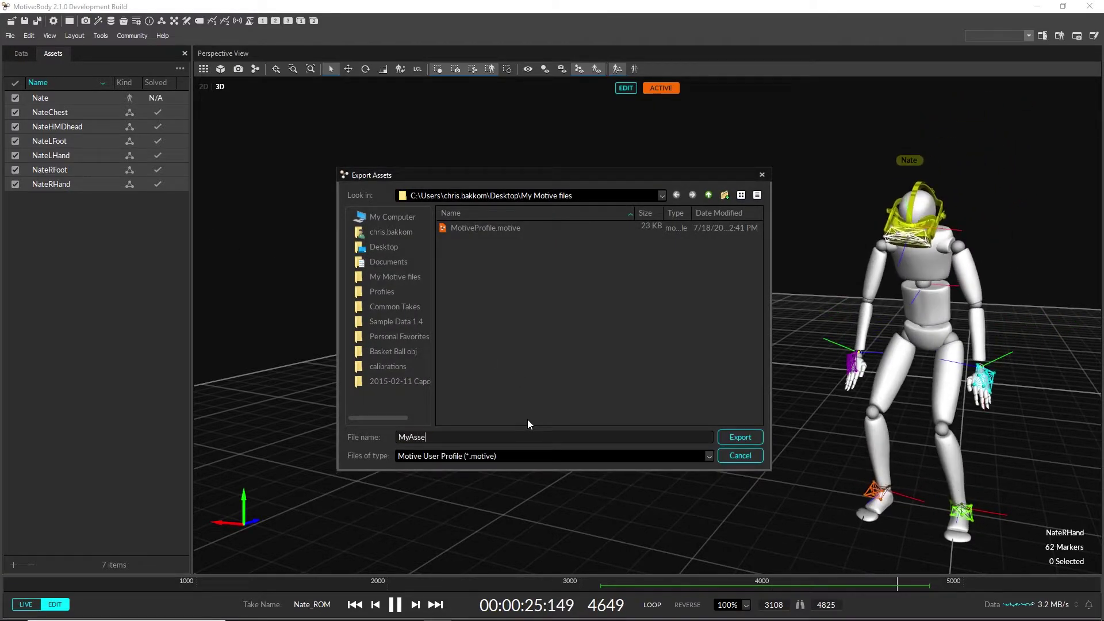